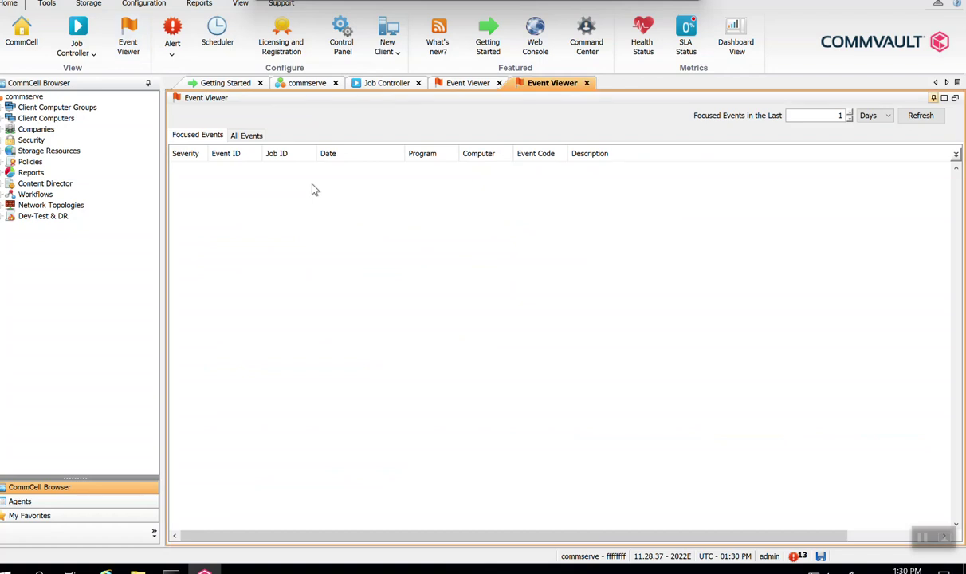
Switch the Event Viewer to All Events to list expired-license errors and mail-server warnings.
{"action": "left_click", "coordinate": [241, 137]}
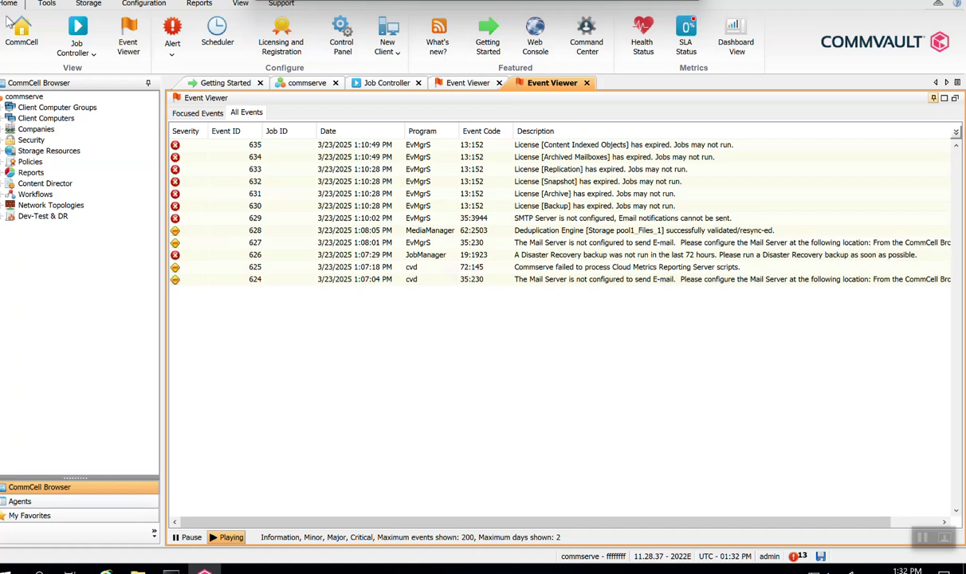
Open the Control Panel from the Home ribbon's Configure group.
{"action": "left_click", "coordinate": [343, 48]}
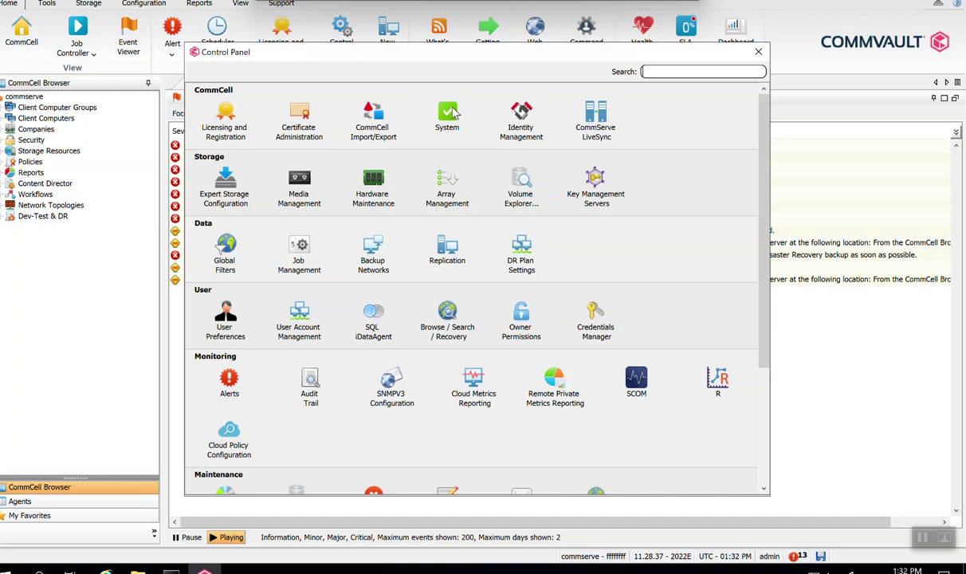
{"action": "double_click", "coordinate": [452, 114]}
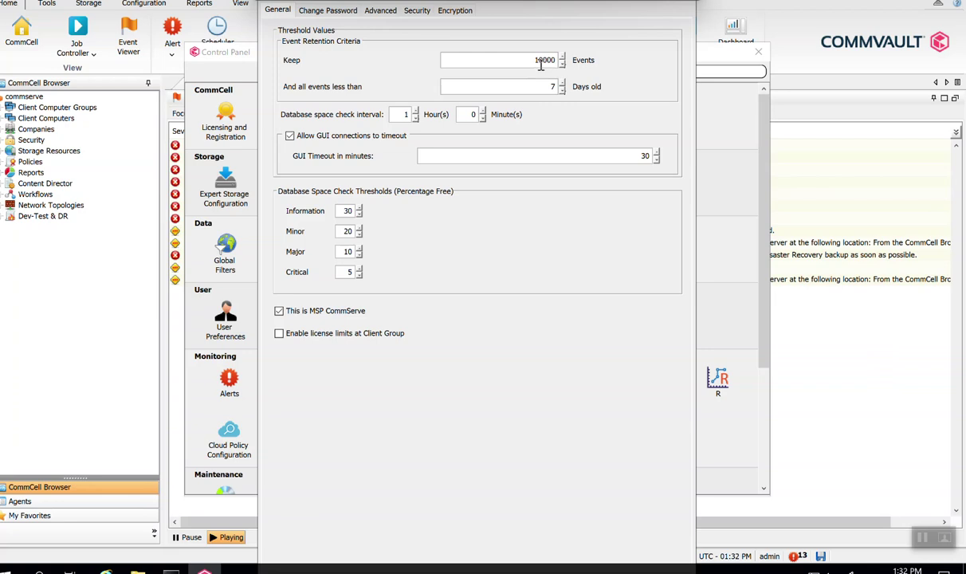
{"action": "left_click", "coordinate": [562, 82]}
{"action": "mouse_move", "coordinate": [696, 25]}
{"action": "left_mouse_down"}
{"action": "mouse_move", "coordinate": [770, 27]}
{"action": "mouse_move", "coordinate": [766, 60]}
{"action": "left_mouse_up"}
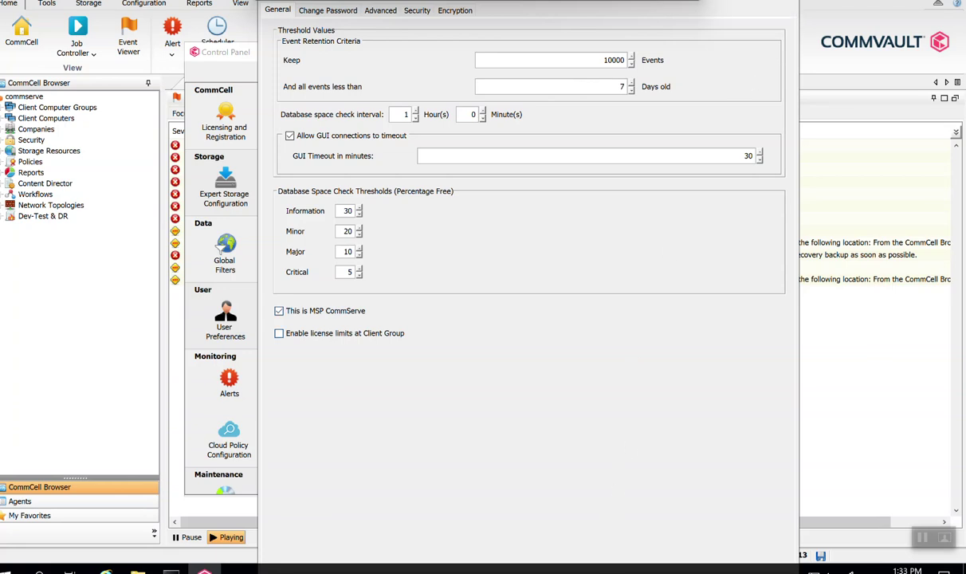
{"action": "key", "text": "Escape"}
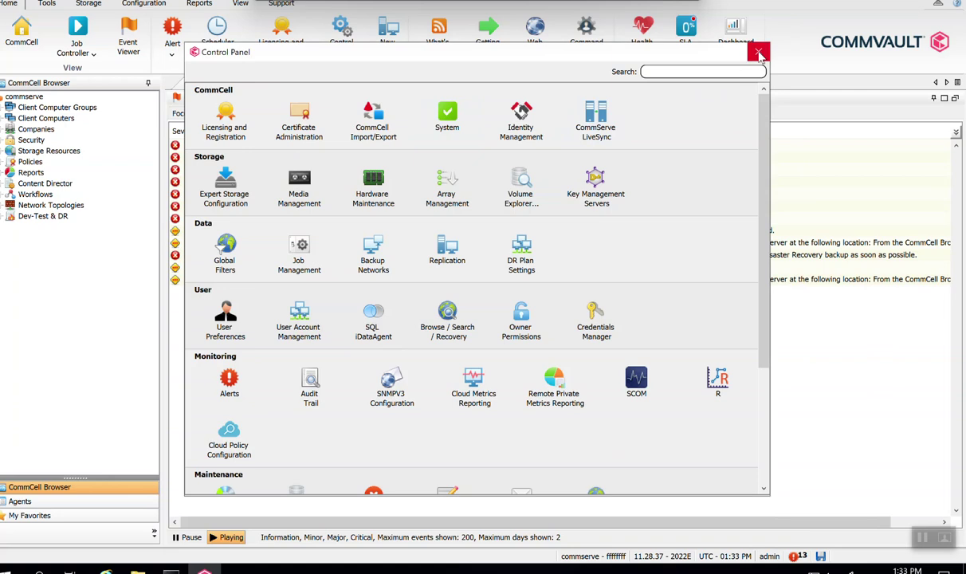
Close the Control Panel window to return to the Event Viewer's full event list.
{"action": "left_click", "coordinate": [760, 54]}
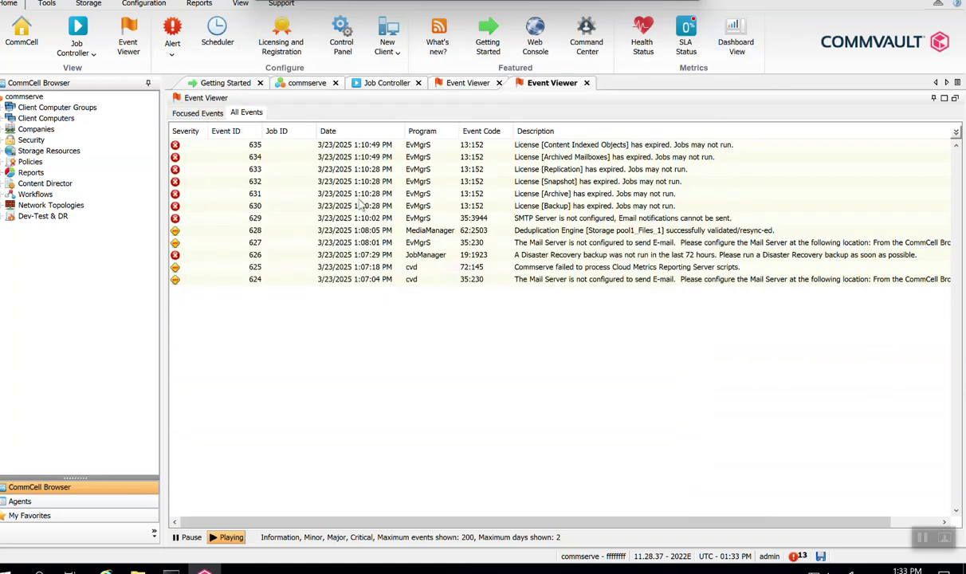